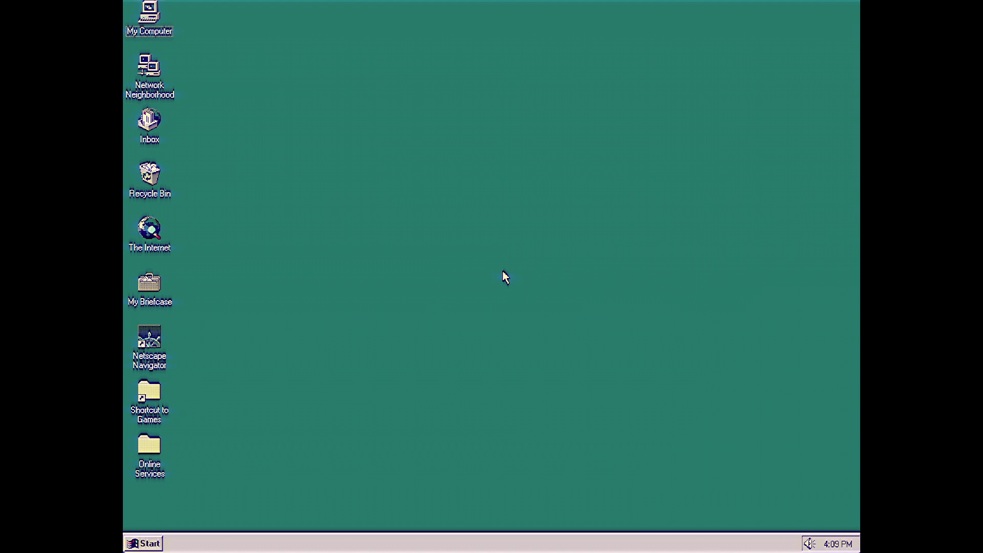
# Step: Launch Netscape Navigator and follow Donate Now from The Theatre on King site to the Public Energy donation page
pyautogui.rightClick(157, 346)
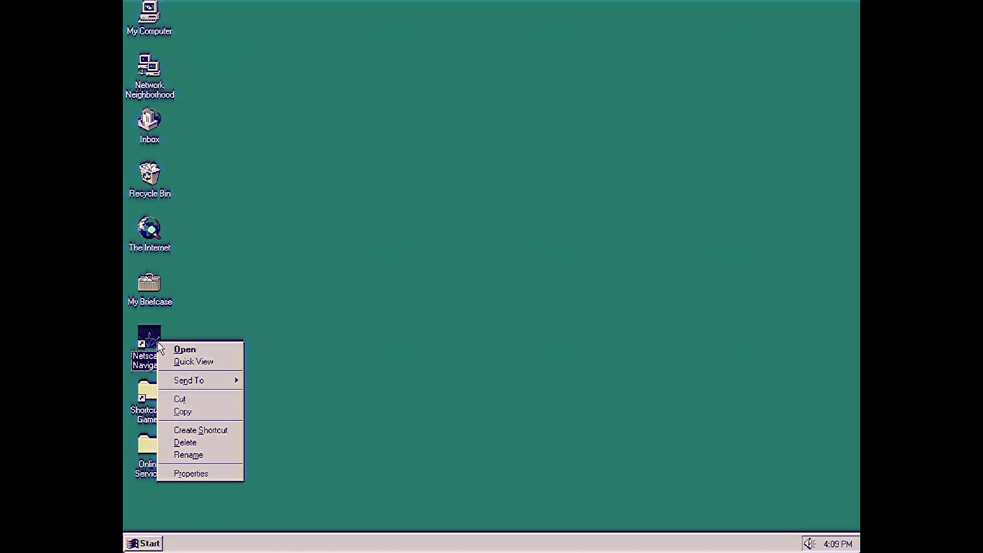
pyautogui.click(183, 350)
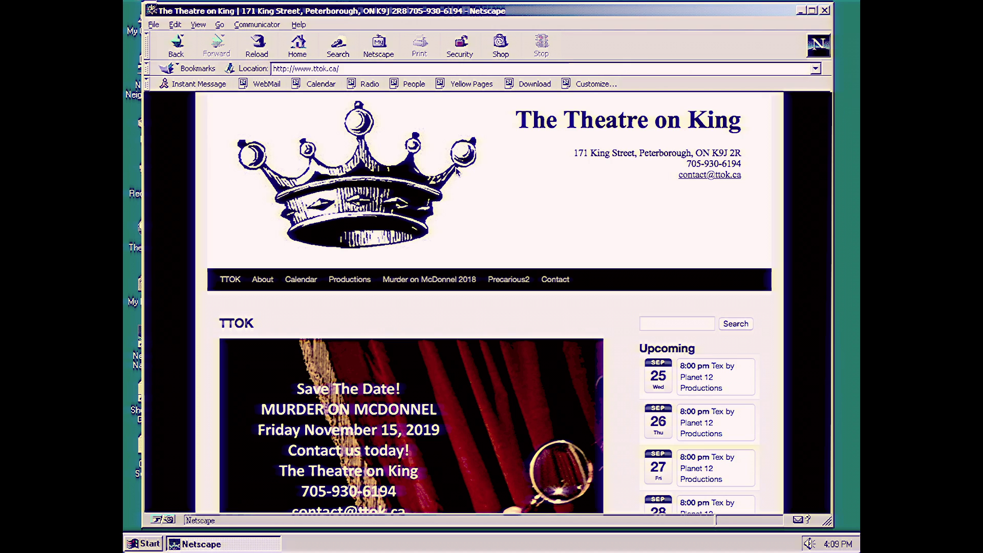
pyautogui.scroll(-10, 457, 180)
pyautogui.click(415, 312)
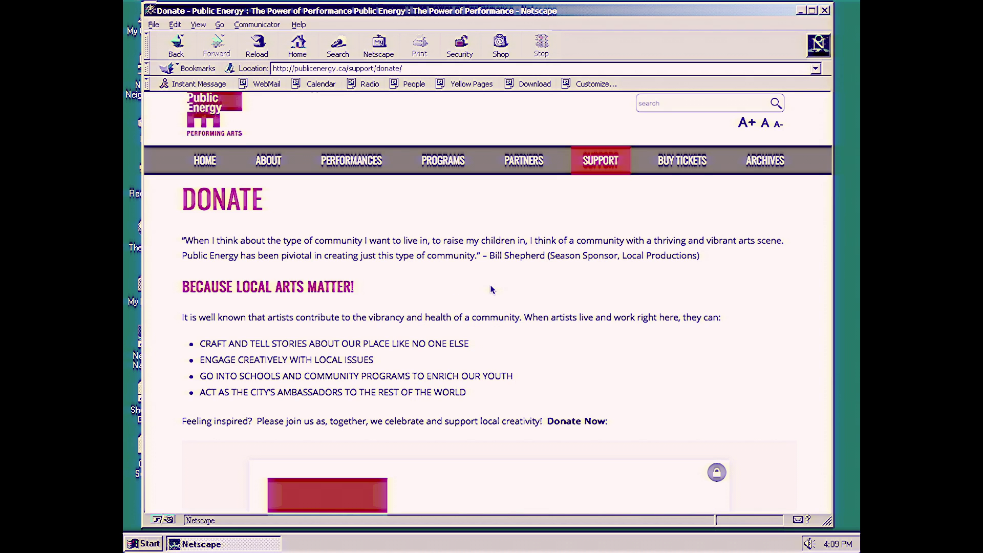
pyautogui.scroll(-6, 489, 289)
# Step: Enter a $5.00 donation amount, make it monthly, and reveal the scheduling options
pyautogui.scroll(-3, 490, 289)
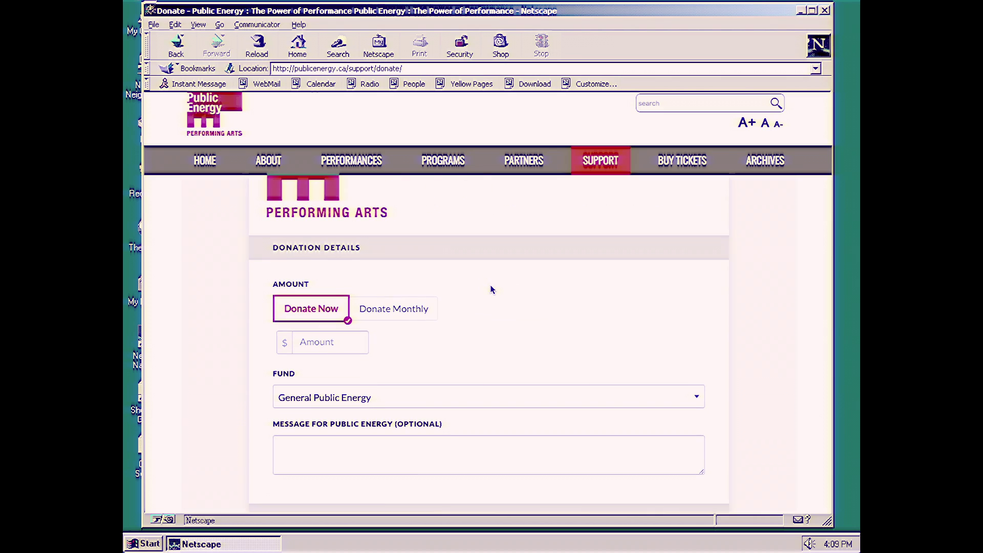
pyautogui.click(322, 343)
pyautogui.write('5')
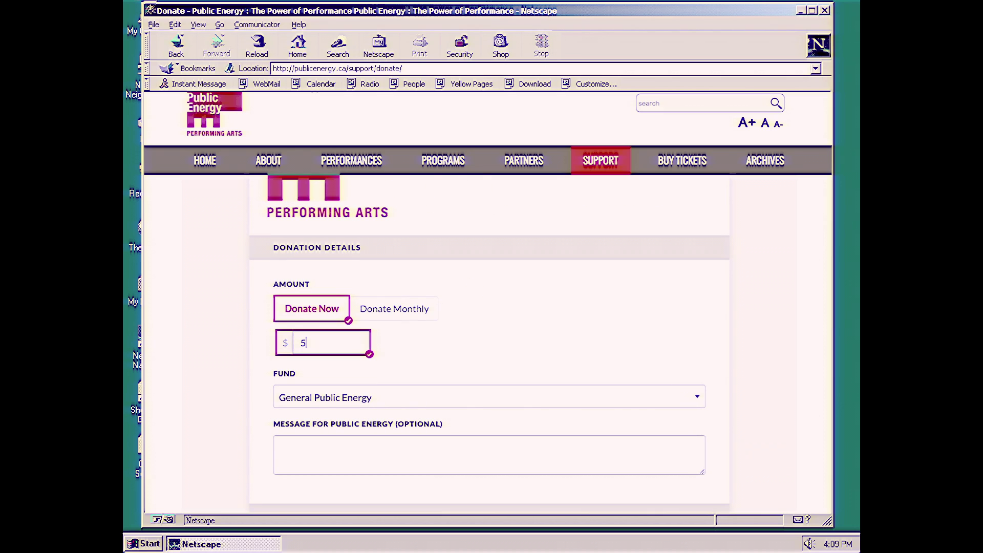
pyautogui.write('00.00')
pyautogui.click(391, 310)
pyautogui.click(345, 350)
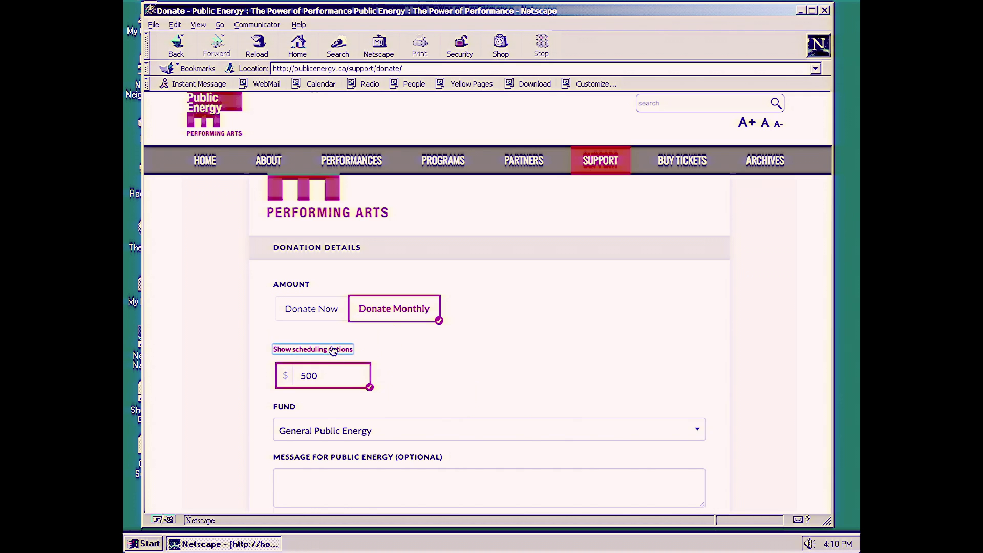
pyautogui.click(304, 343)
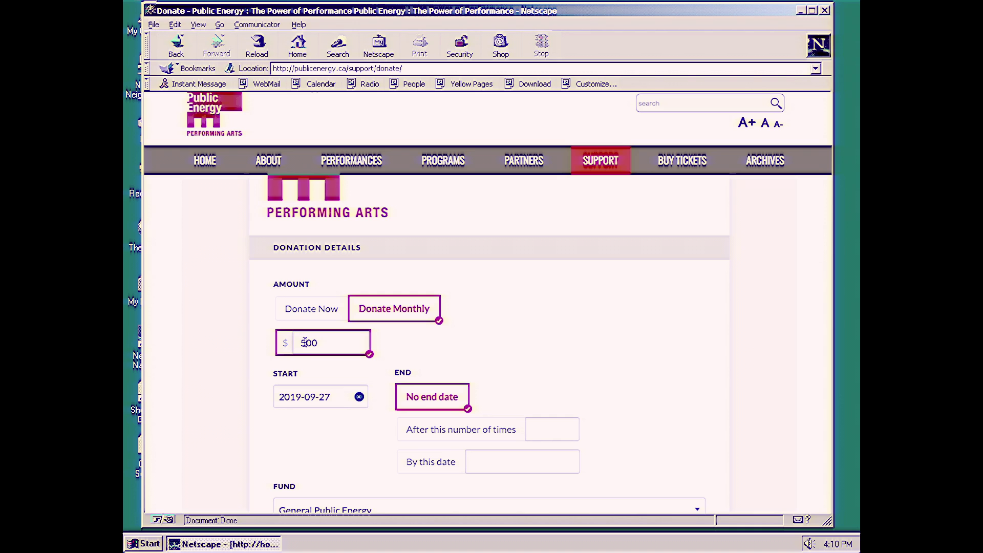
# Step: End the payments after 100 times and direct the donation to The Theatre On King fund
pyautogui.click(535, 425)
pyautogui.write('10')
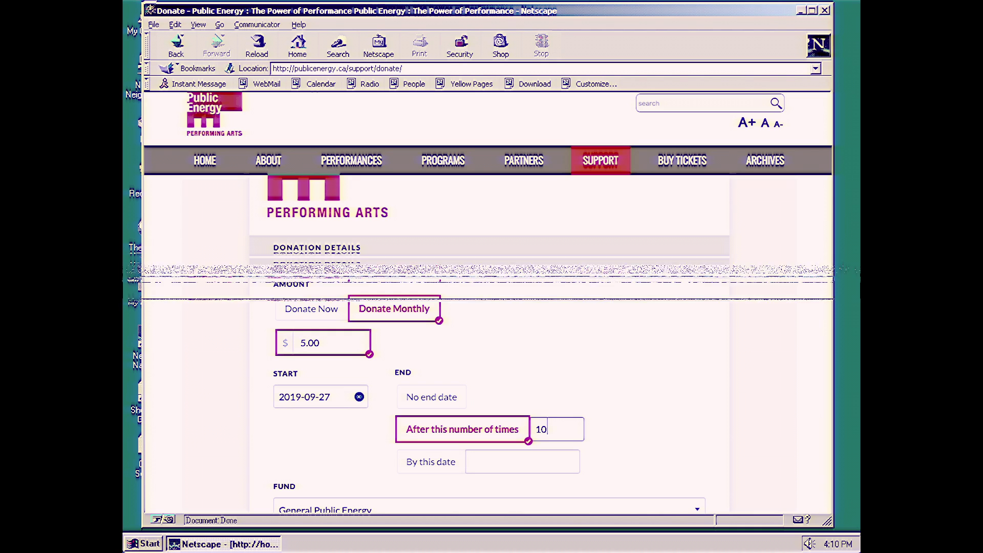
pyautogui.write('0')
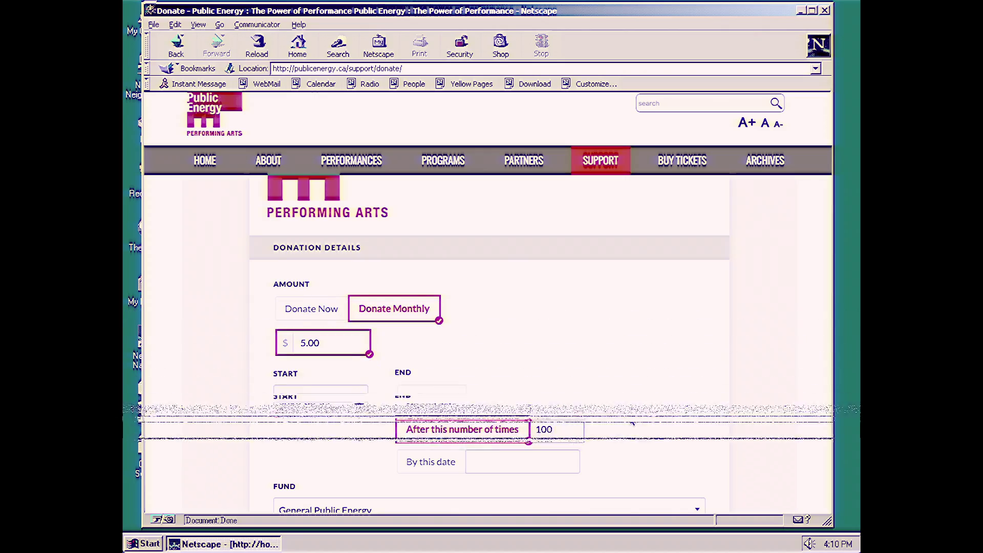
pyautogui.scroll(-3, 632, 422)
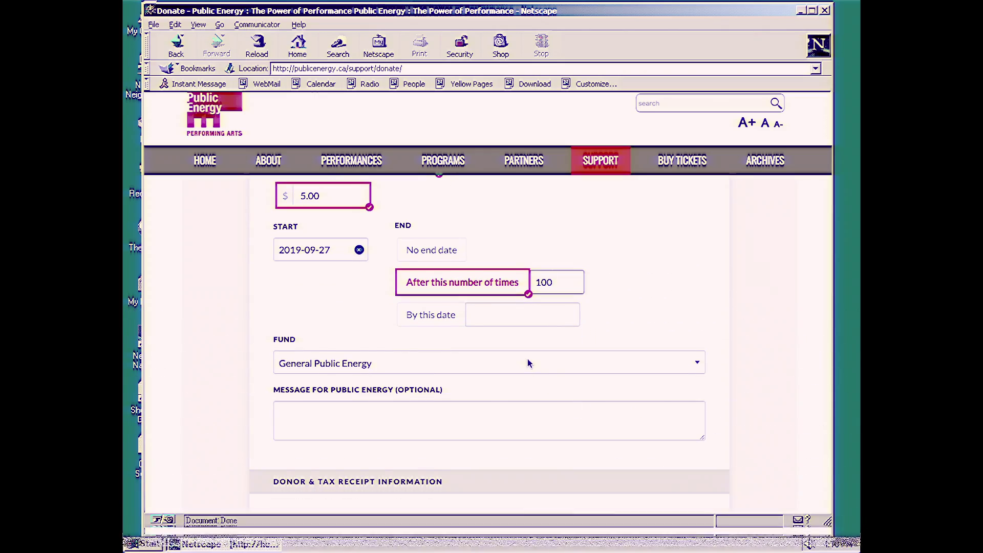
pyautogui.click(528, 363)
pyautogui.click(503, 375)
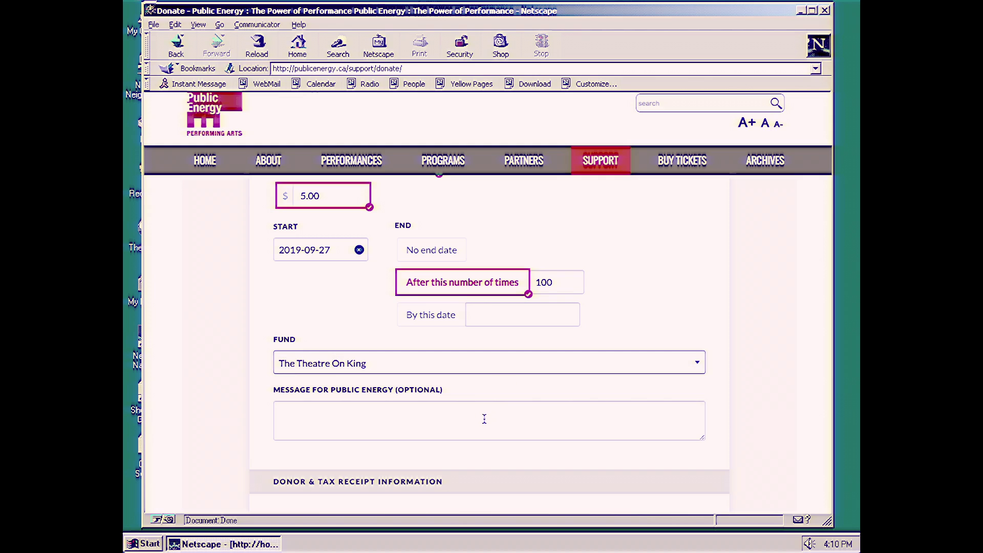
# Step: Write the message 'Long live Theatre!!!' to Public Energy
pyautogui.click(467, 424)
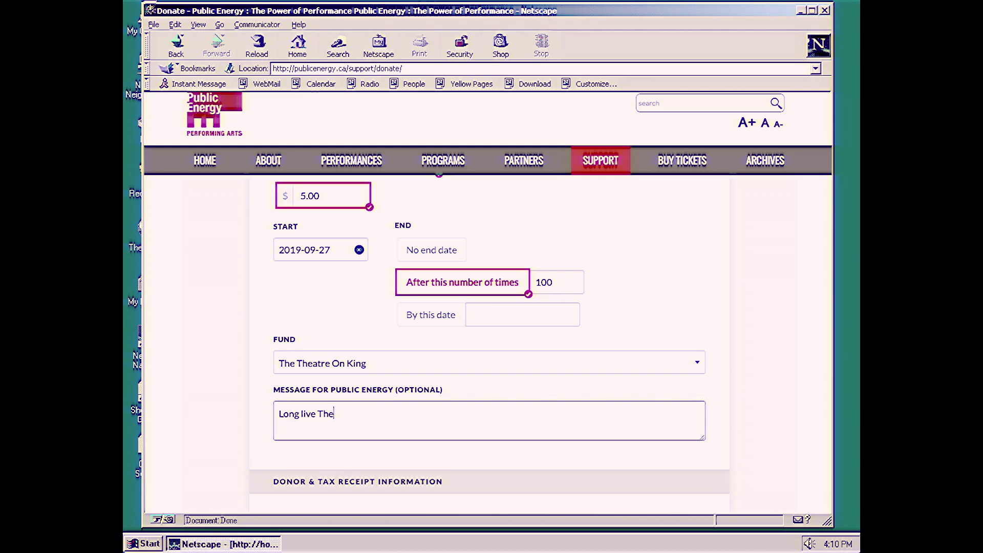
pyautogui.write('Long live Theatre!!!')
pyautogui.scroll(-3, 489, 341)
# Step: Fill in the donor's e-mail address and keep Personal as the donor type
pyautogui.click(354, 460)
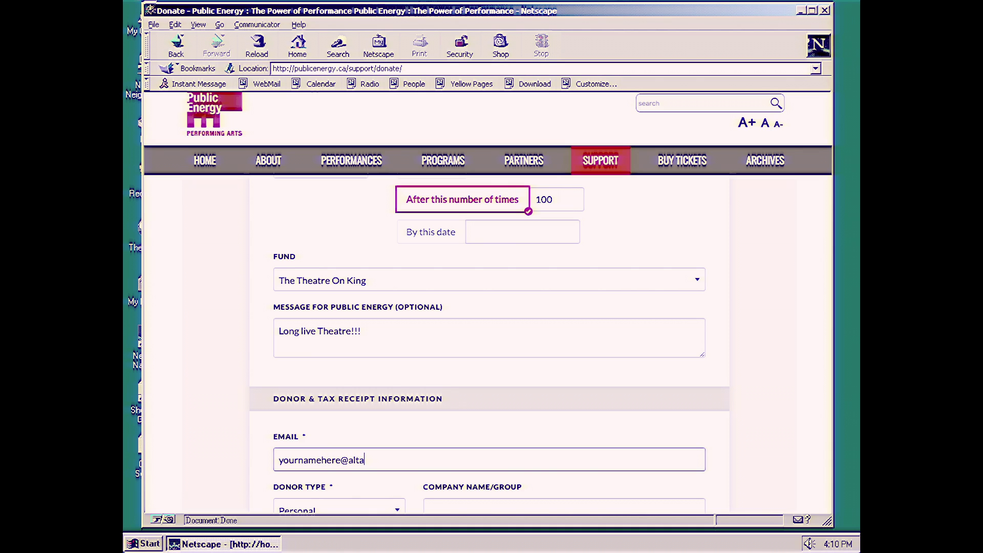
pyautogui.write('yournamehere@altavista.net')
pyautogui.scroll(-3, 355, 472)
pyautogui.click(398, 423)
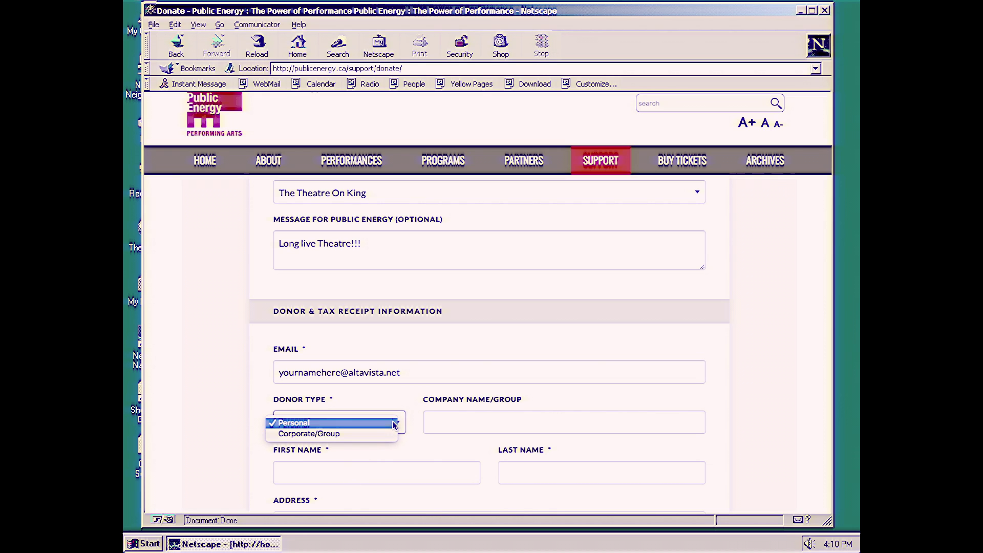
pyautogui.click(394, 424)
pyautogui.scroll(-3, 395, 423)
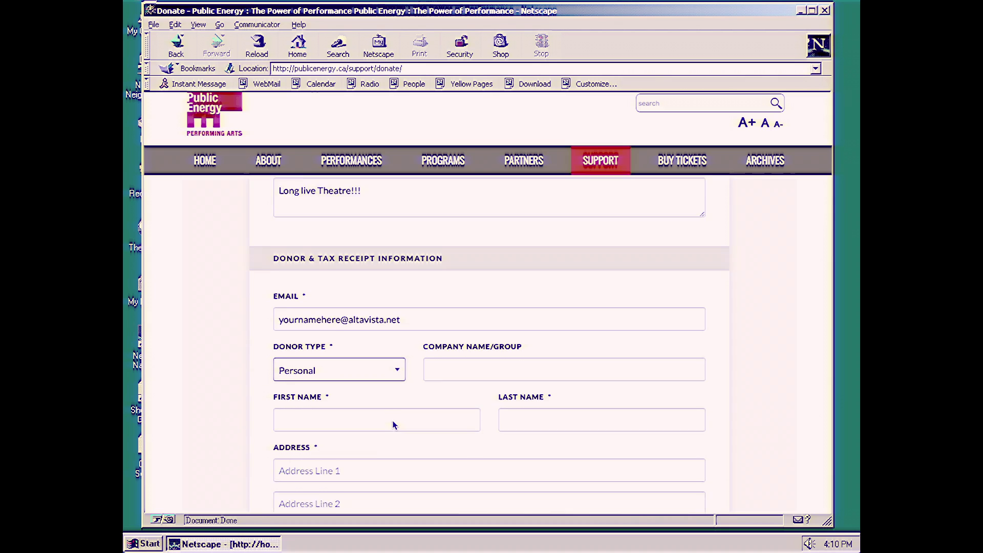
# Step: Enter the donor's first and last name
pyautogui.click(396, 389)
pyautogui.write('You')
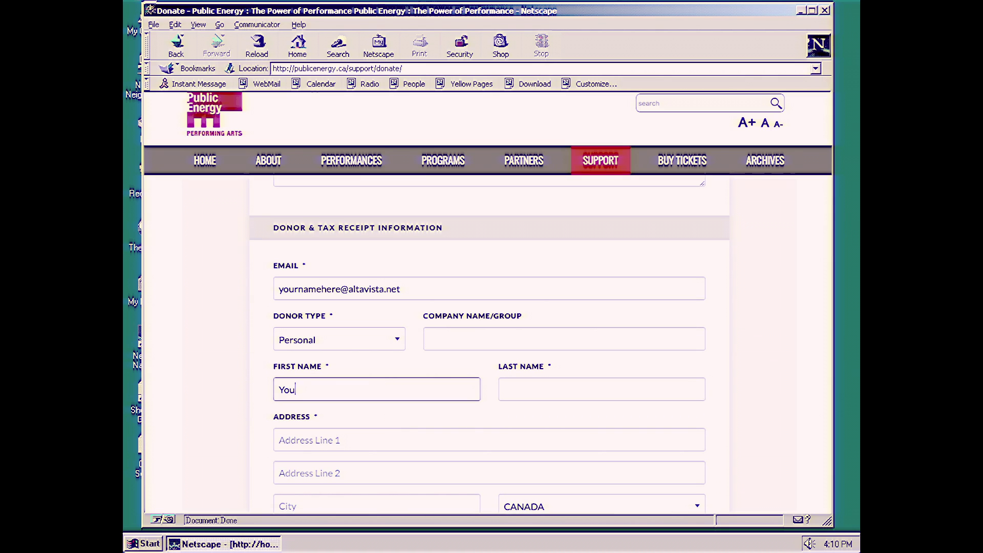
pyautogui.write('r')
pyautogui.press('Tab')
pyautogui.write('Nameh')
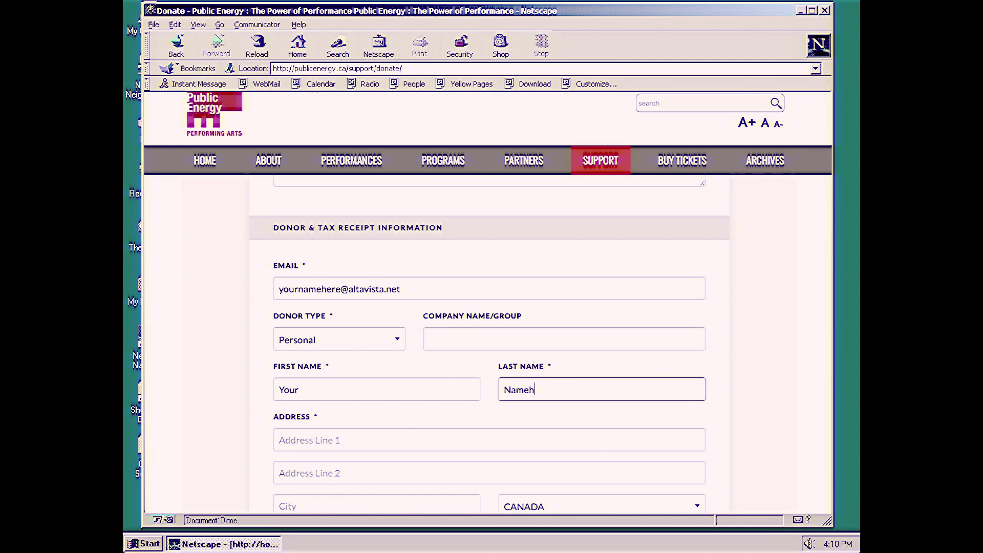
pyautogui.write('ere')
pyautogui.scroll(-2, 393, 386)
# Step: Fill in the donor's street address, city, province Ontario and postal code
pyautogui.click(394, 386)
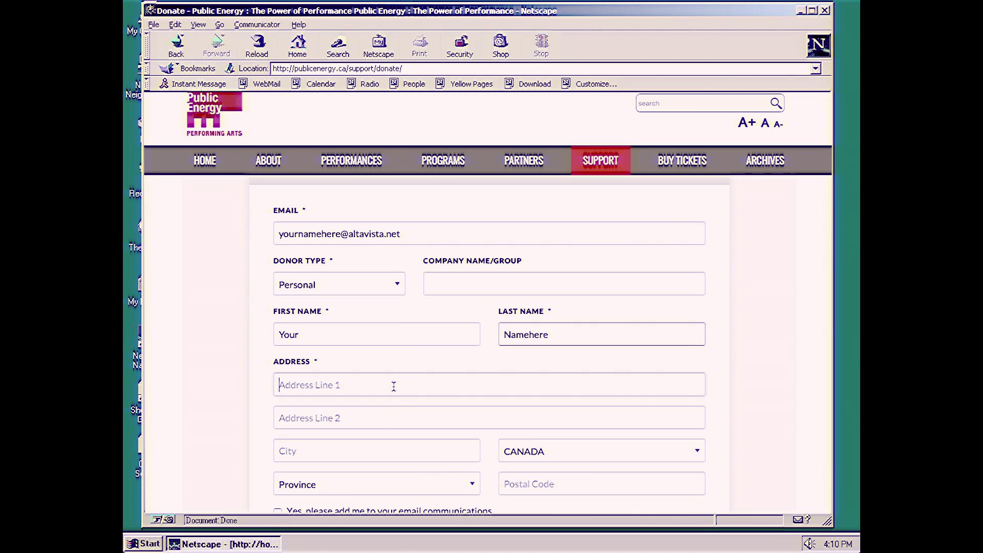
pyautogui.write('12')
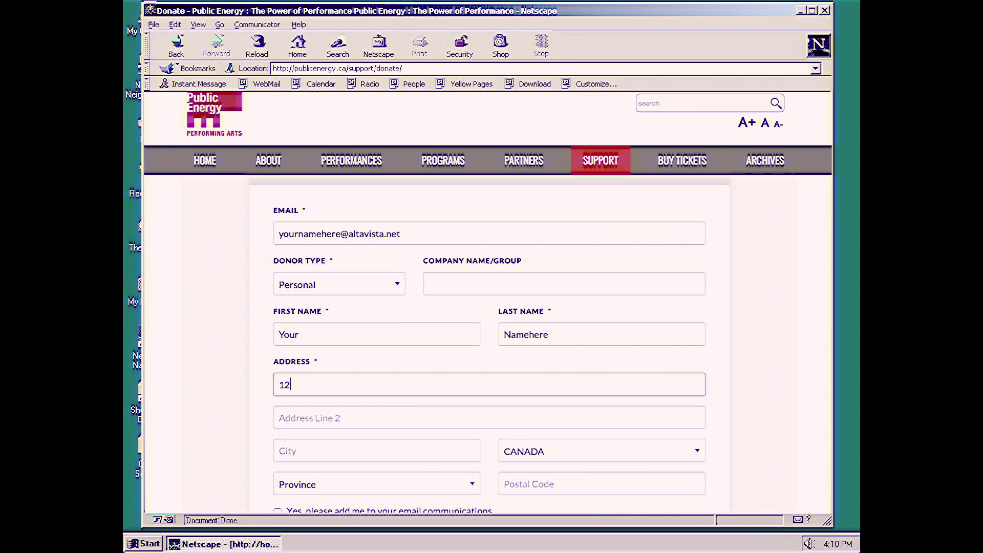
pyautogui.write('3 Theatre Lane')
pyautogui.scroll(-1, 394, 386)
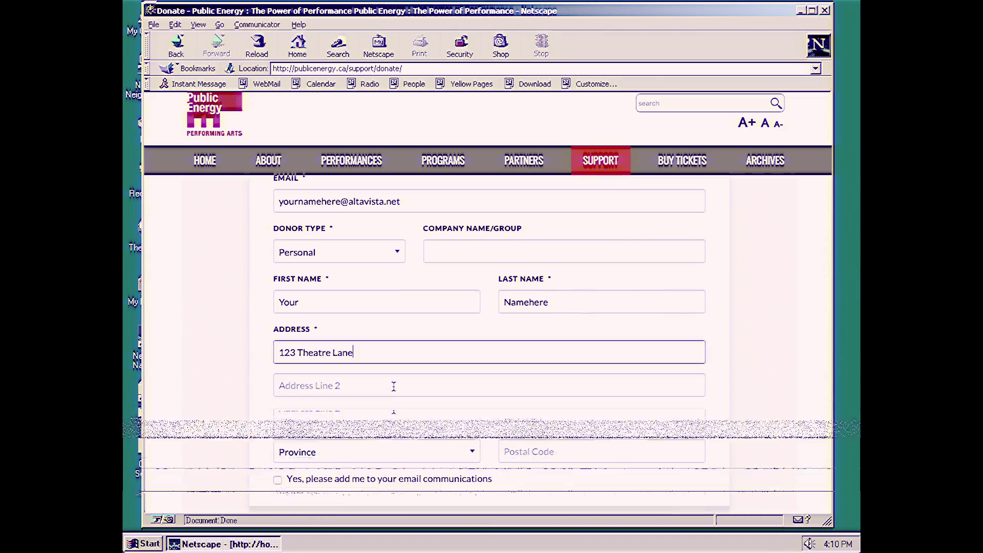
pyautogui.click(369, 416)
pyautogui.write('T')
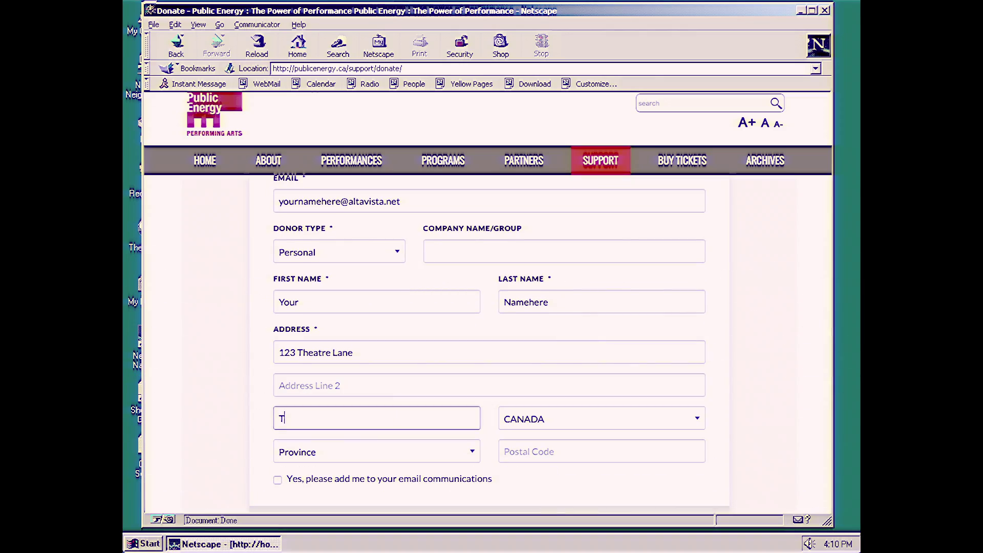
pyautogui.write('heatreville')
pyautogui.click(388, 453)
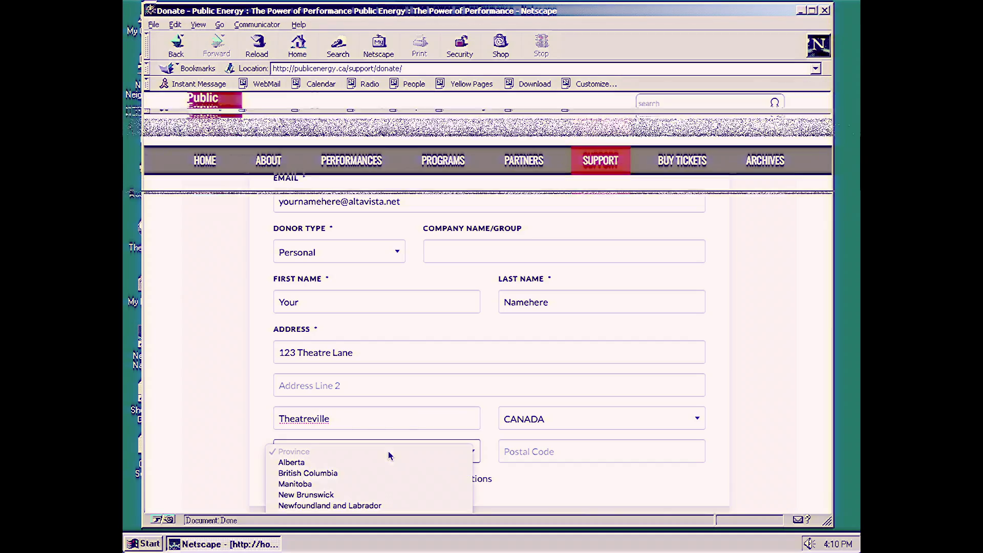
pyautogui.press('o')
pyautogui.press('Return')
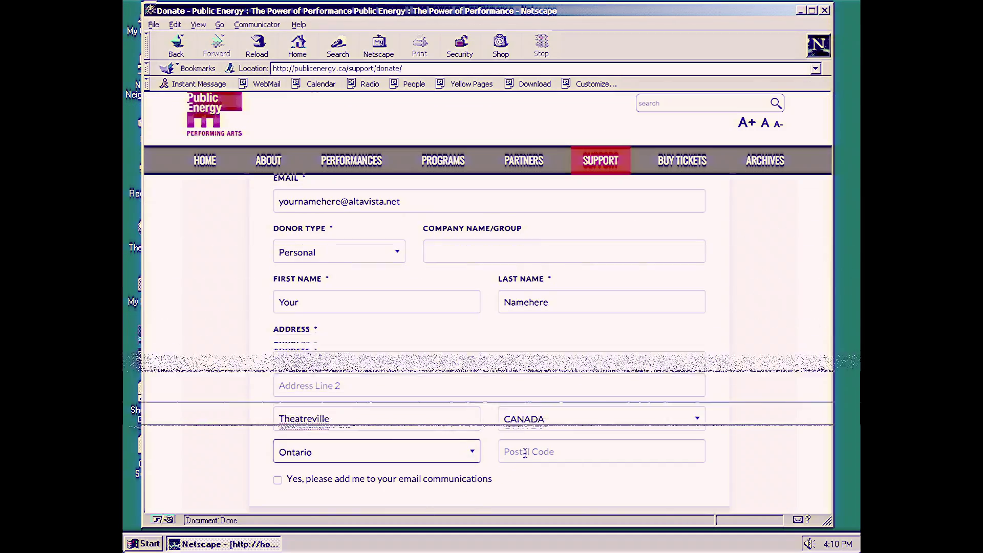
pyautogui.click(524, 453)
pyautogui.write('H0H 0H0')
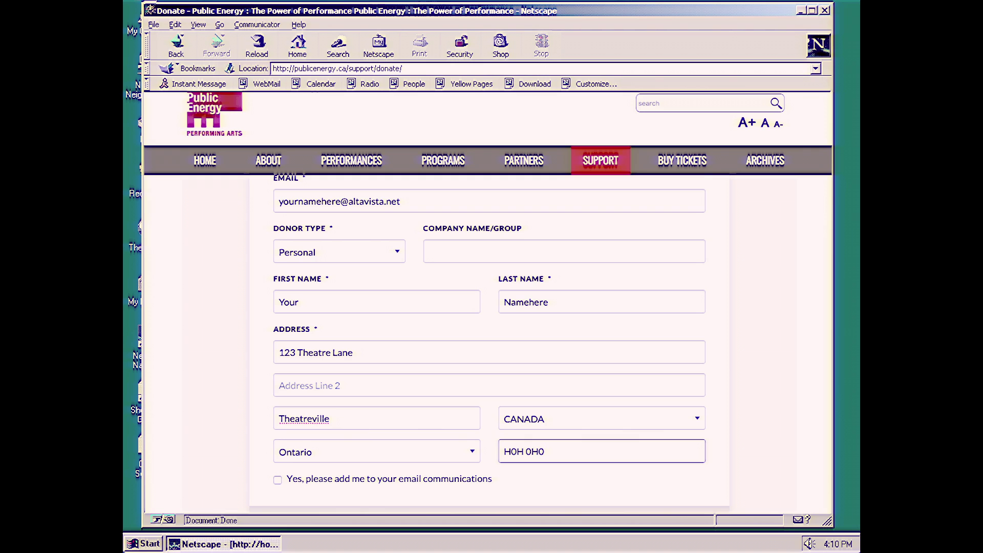
pyautogui.scroll(-4, 327, 357)
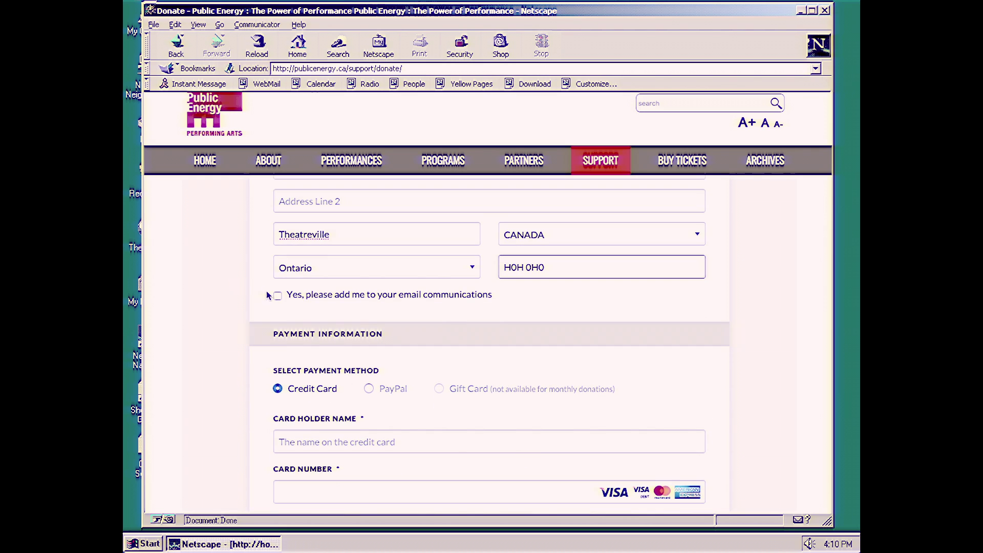
# Step: Opt in to email communications and enter a card holder name and card number
pyautogui.click(278, 297)
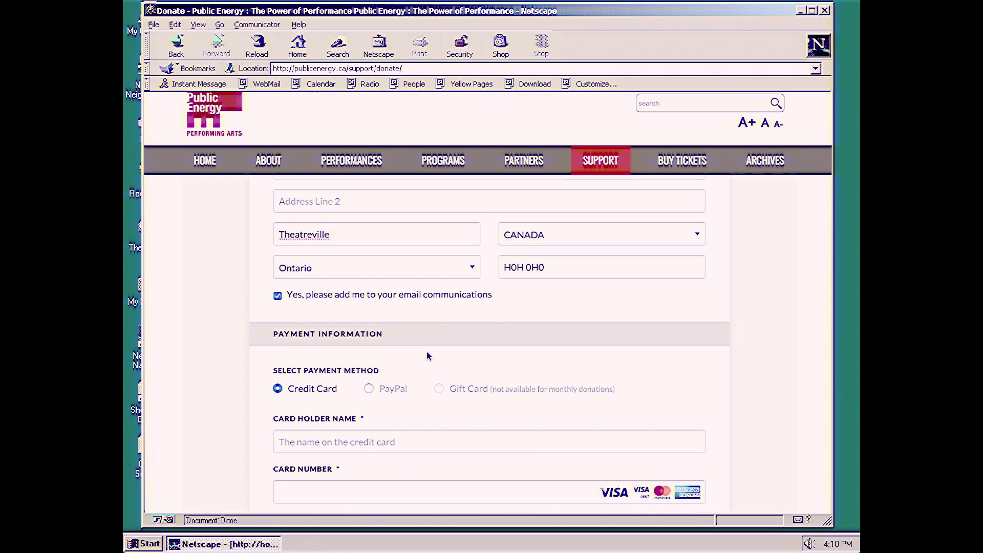
pyautogui.scroll(-3, 428, 356)
pyautogui.click(338, 332)
pyautogui.write('Your Namehere')
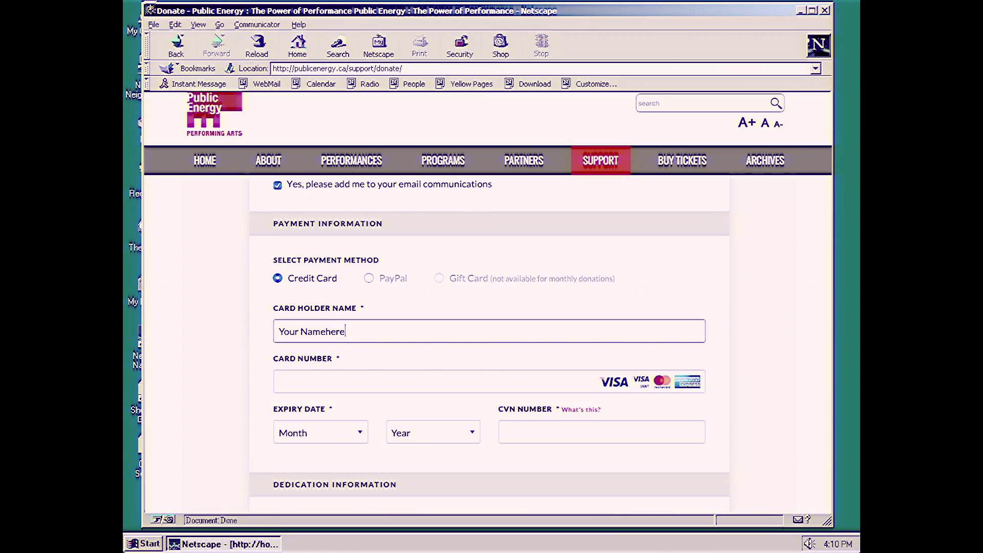
pyautogui.click(280, 381)
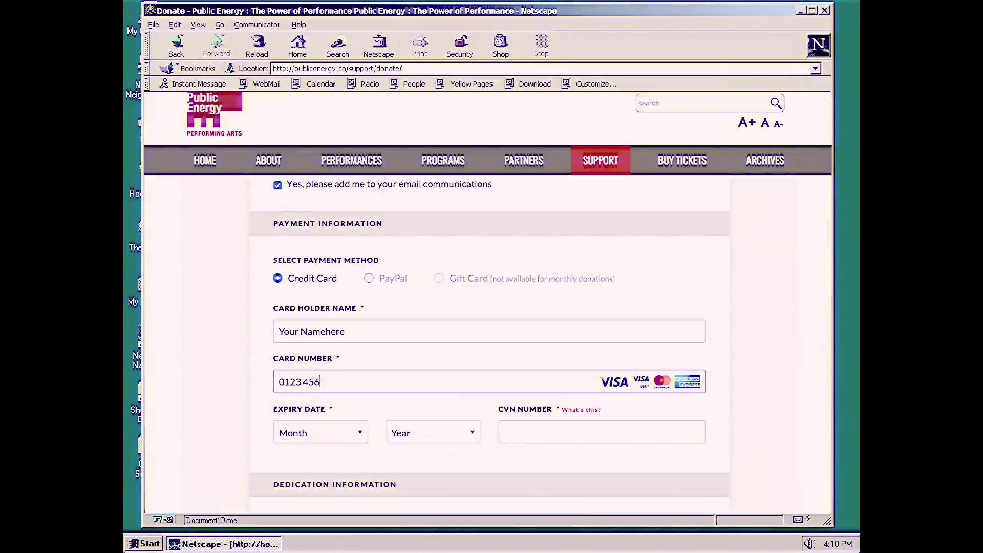
pyautogui.write('6')
pyautogui.write('7890')
# Step: Clear the card number and card holder name fields, leaving both empty
pyautogui.hotkey('ctrl', 'a')
pyautogui.press('BackSpace')
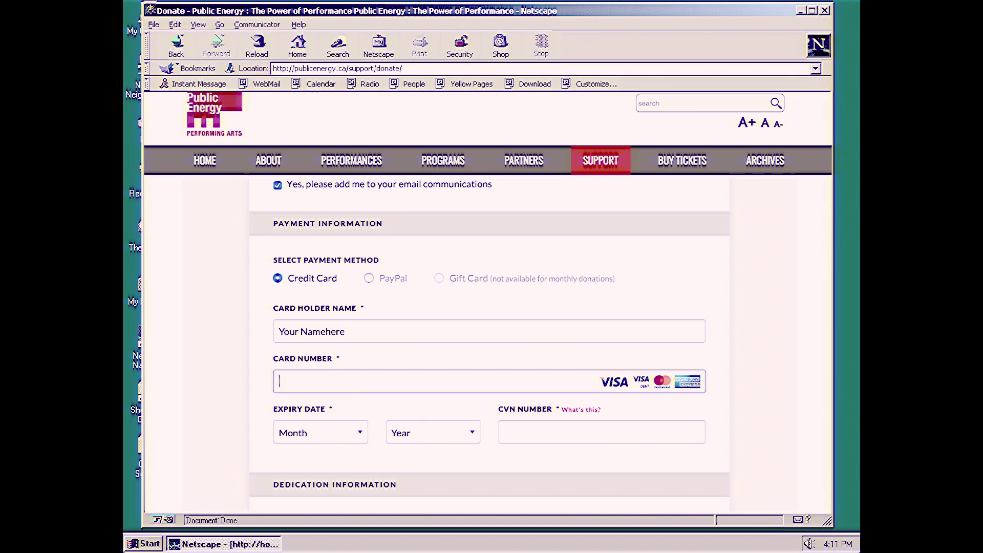
pyautogui.hotkey('shift', 'Tab')
pyautogui.press('BackSpace')
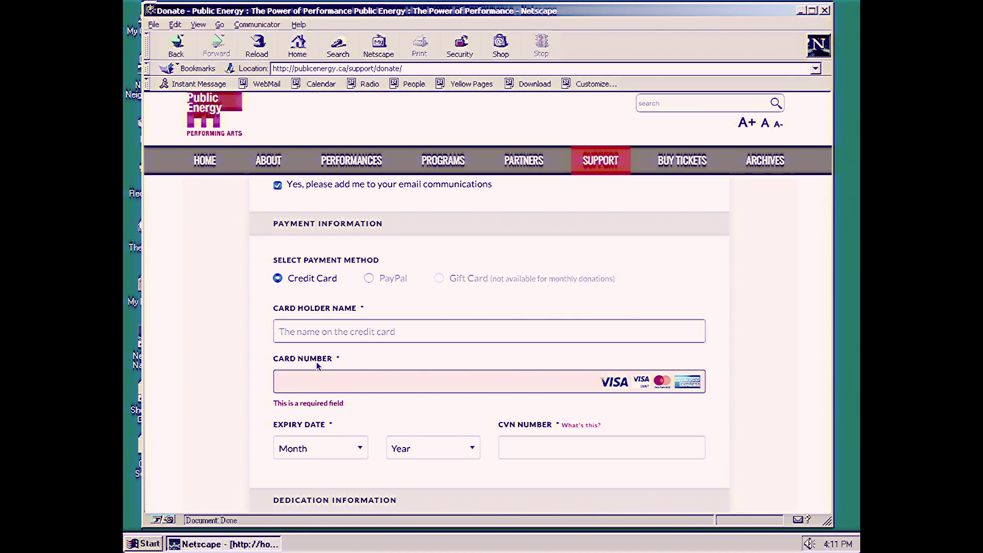
pyautogui.click(250, 350)
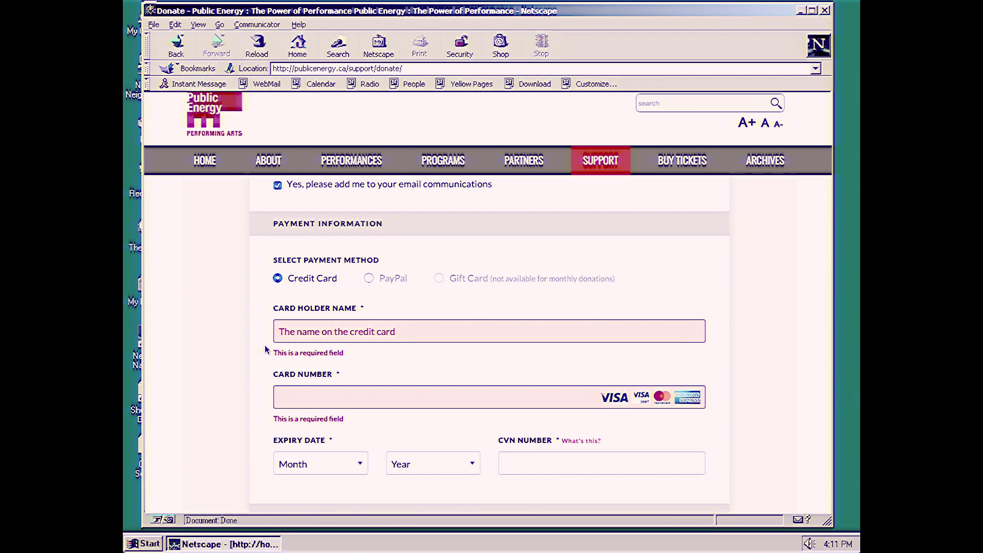
pyautogui.scroll(-3, 255, 339)
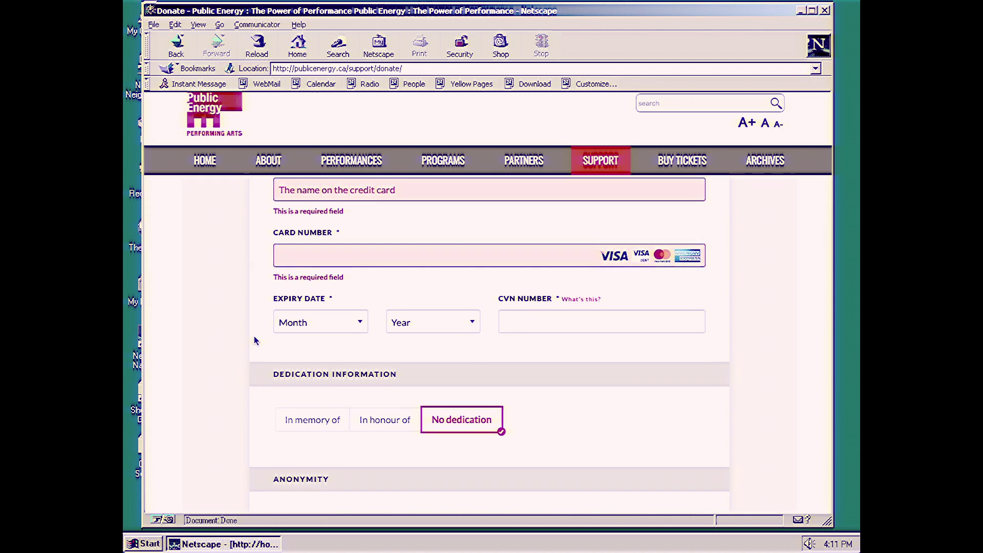
# Step: Settle on No dedication after trying In memory of and In honour of, and add the $3 CanadaHelps support donation
pyautogui.scroll(-3, 255, 340)
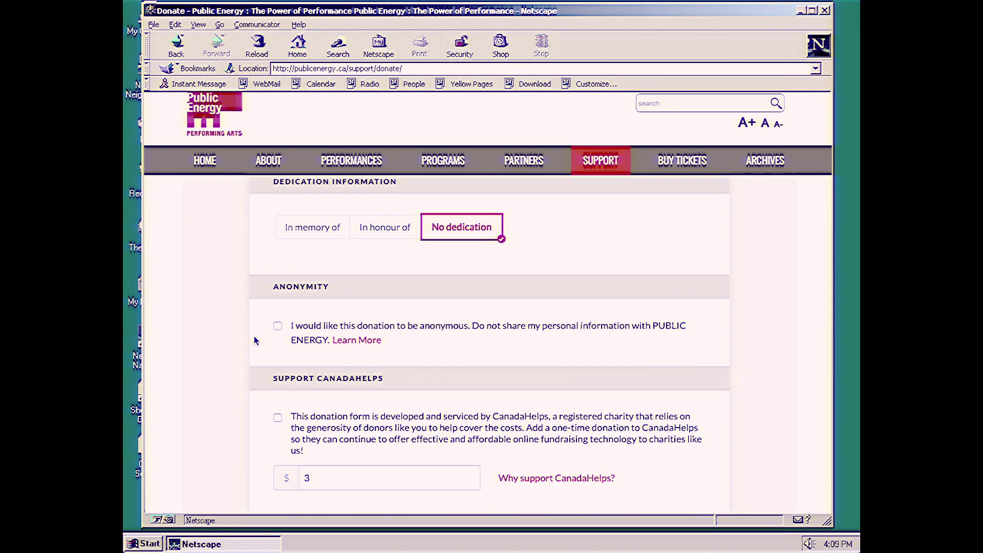
pyautogui.click(333, 232)
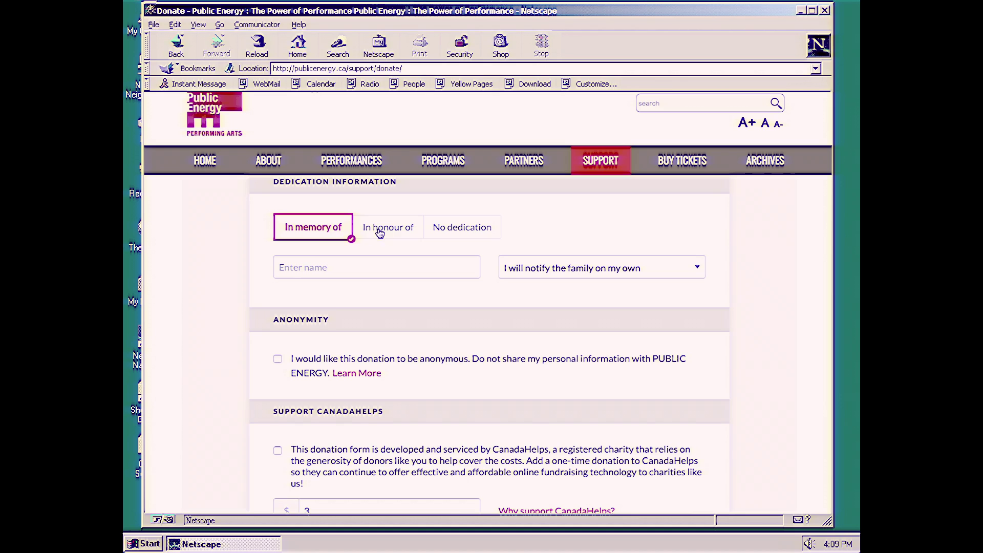
pyautogui.click(400, 230)
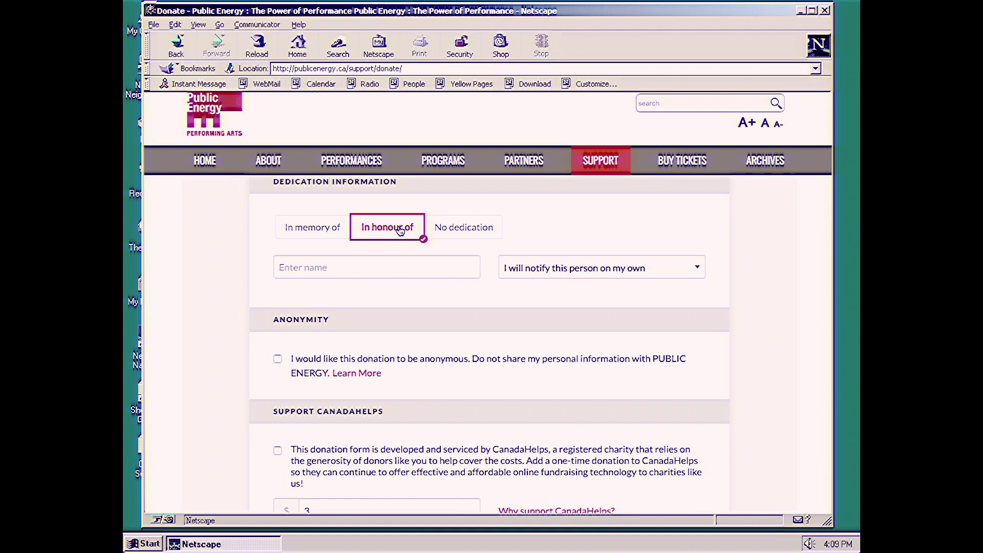
pyautogui.click(468, 231)
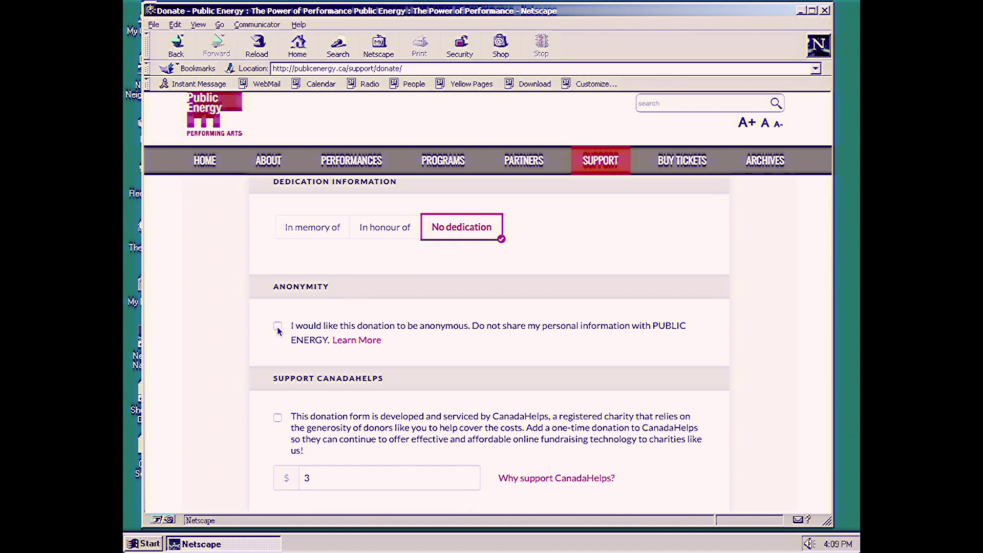
pyautogui.click(277, 419)
pyautogui.scroll(-3, 496, 461)
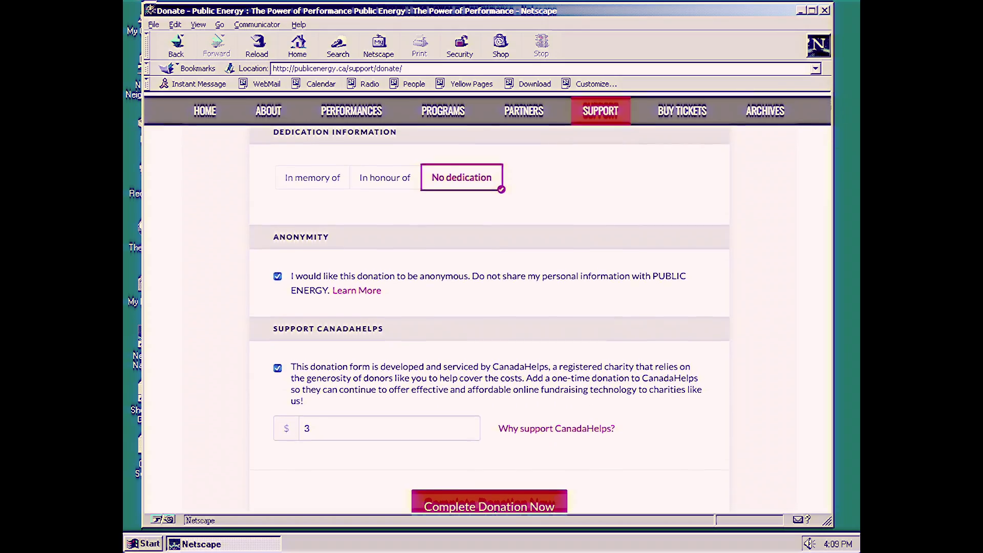